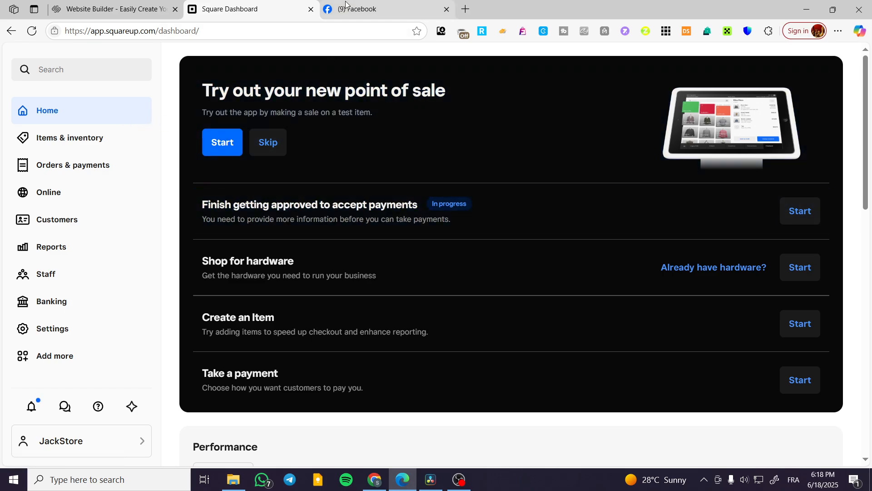
Step: Switch to Facebook and open the Smith'sclothing Page from the shortcuts
{"action": "left_click", "coordinate": [359, 9]}
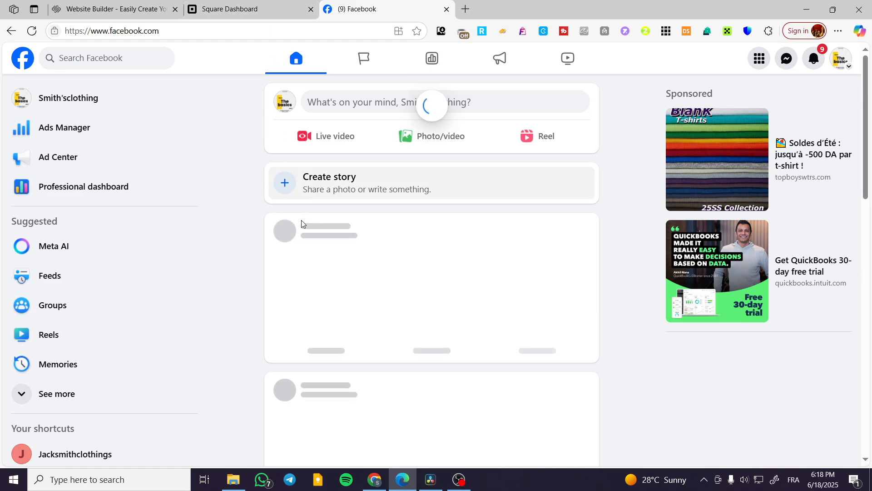
{"action": "scroll", "coordinate": [305, 221], "scroll_direction": "down", "scroll_amount": 7}
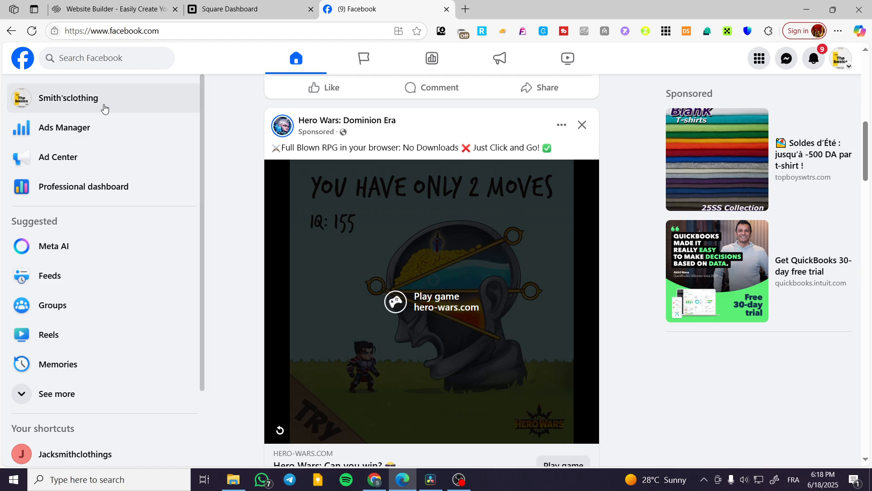
{"action": "scroll", "coordinate": [93, 350], "scroll_direction": "down", "scroll_amount": 2}
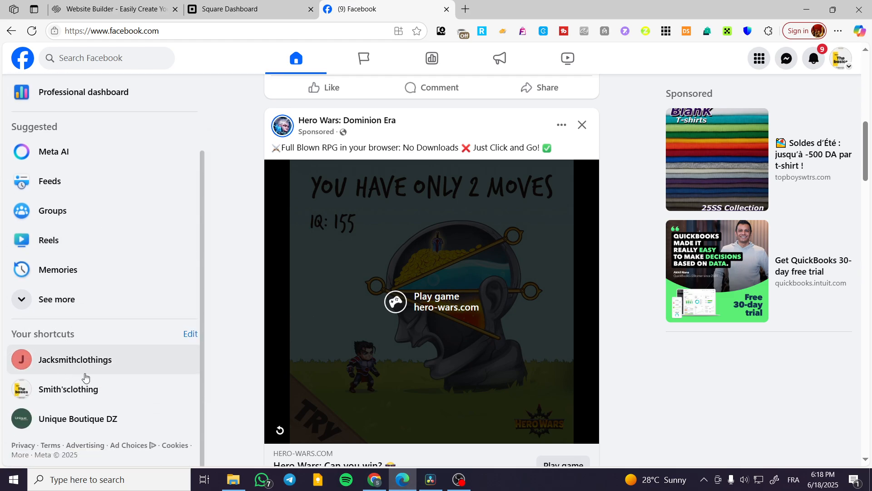
{"action": "left_click", "coordinate": [54, 389]}
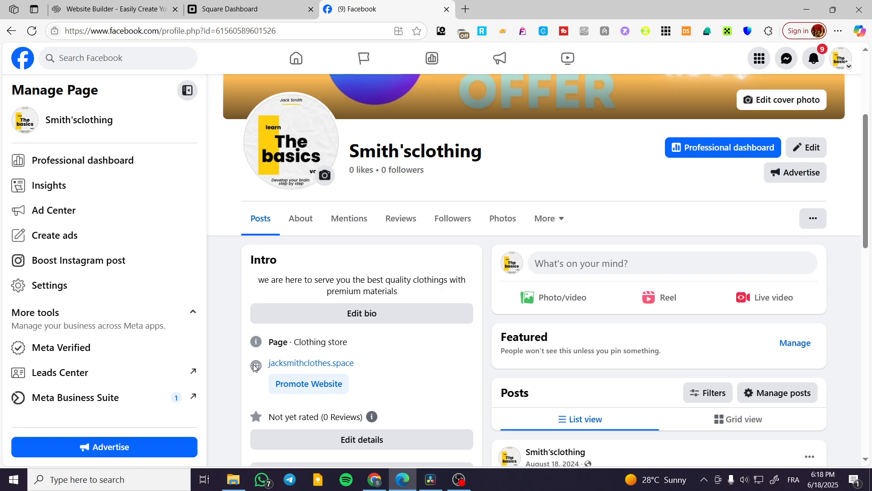
Step: Delete the existing Sign up action button from the Smith'sclothing Page and confirm the deletion
{"action": "left_click", "coordinate": [813, 218]}
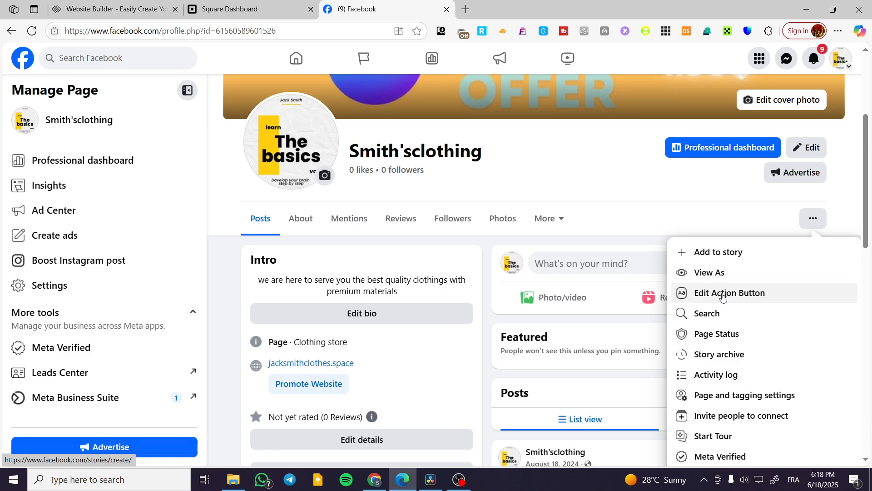
{"action": "left_click", "coordinate": [736, 294]}
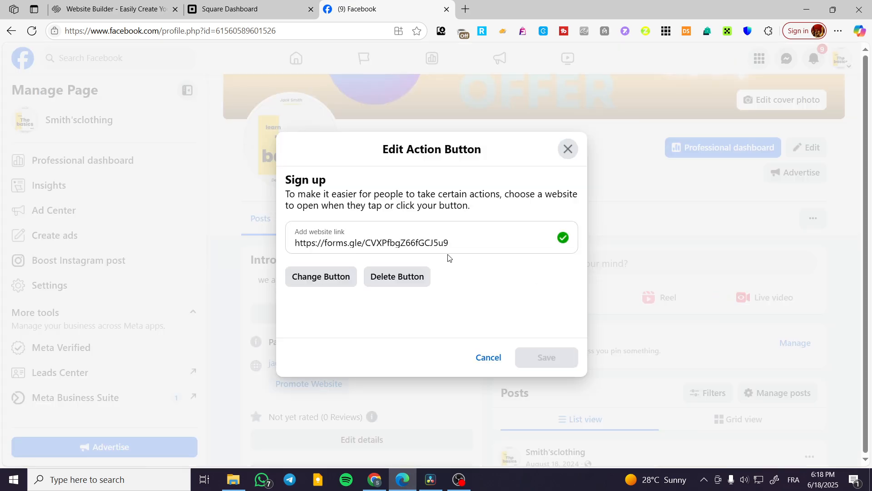
{"action": "left_click_drag", "start_coordinate": [448, 243], "coordinate": [285, 245]}
{"action": "left_click", "coordinate": [396, 276]}
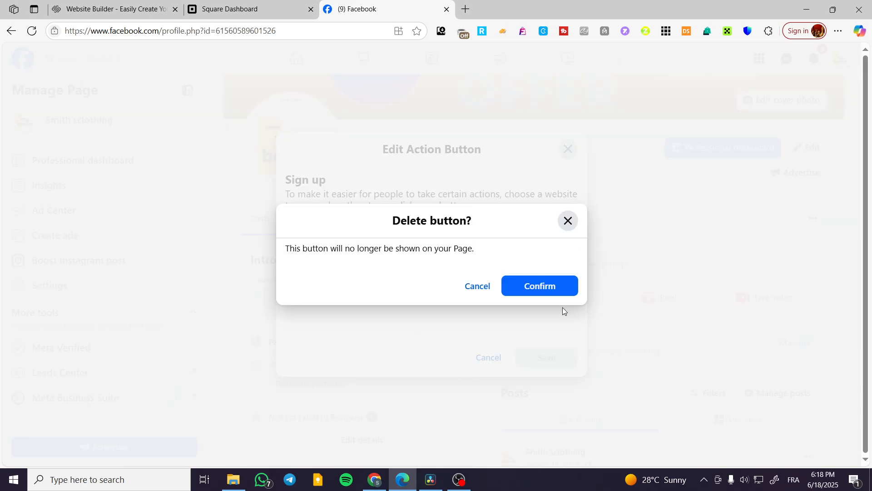
{"action": "left_click", "coordinate": [541, 293]}
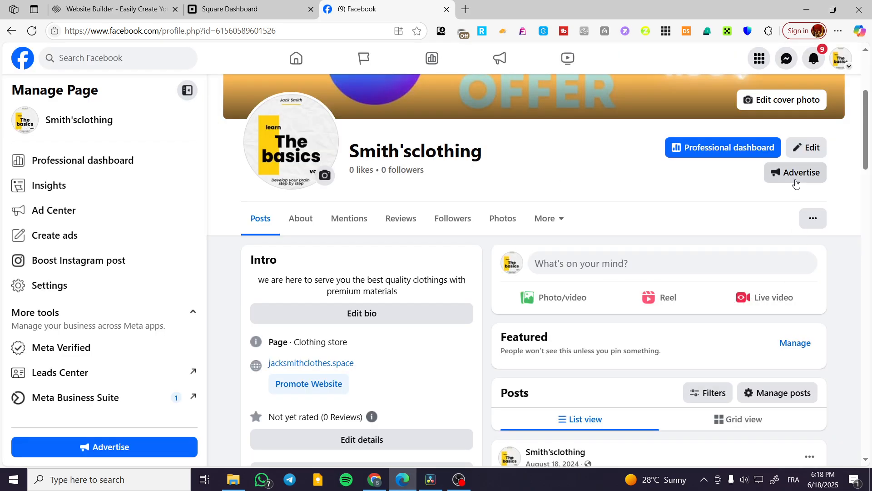
Step: Set up a new Book now action button for the Page and choose Appointments for Square as its booking tool
{"action": "left_click", "coordinate": [812, 218]}
{"action": "left_click", "coordinate": [788, 292]}
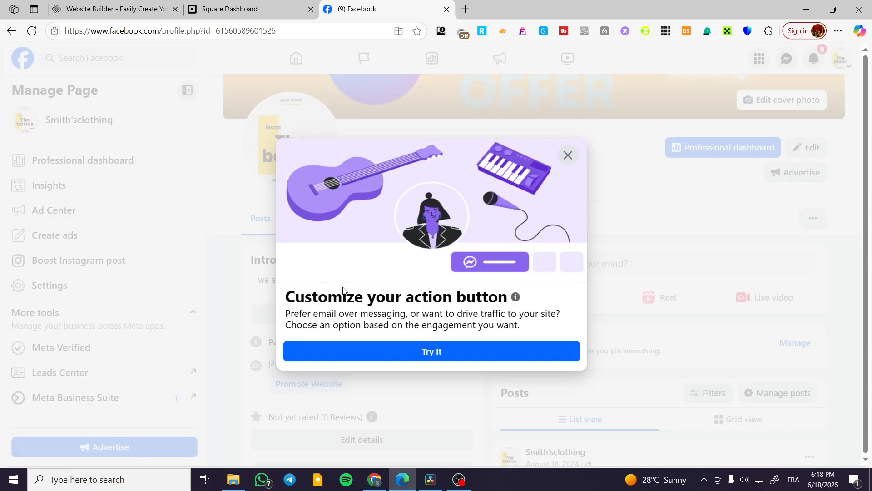
{"action": "left_click", "coordinate": [473, 350]}
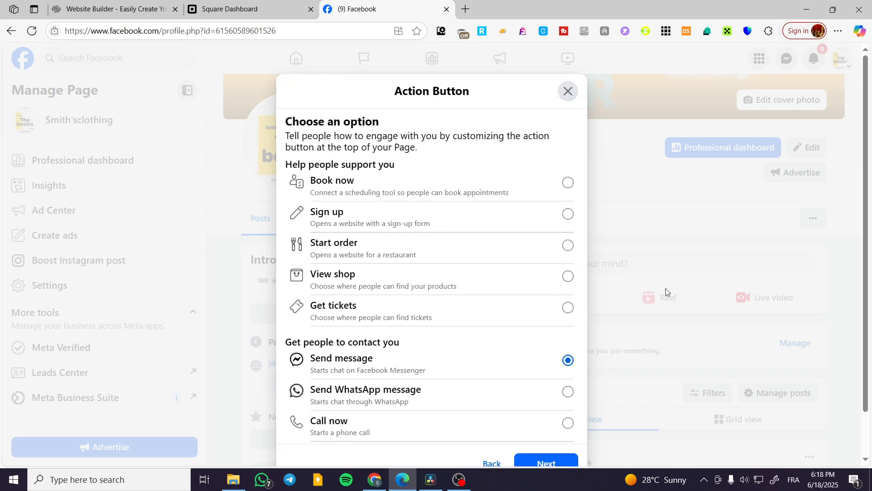
{"action": "scroll", "coordinate": [460, 200], "scroll_direction": "down", "scroll_amount": 5}
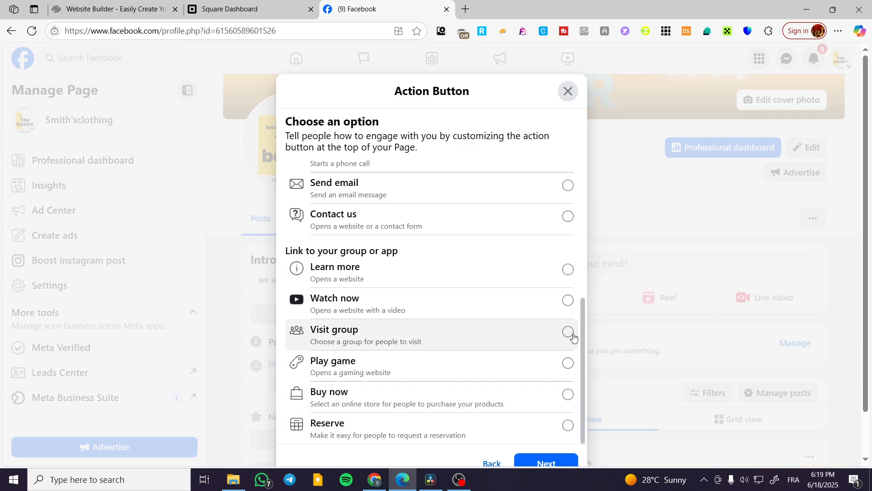
{"action": "scroll", "coordinate": [445, 316], "scroll_direction": "down", "scroll_amount": 2}
{"action": "scroll", "coordinate": [432, 311], "scroll_direction": "up", "scroll_amount": 4}
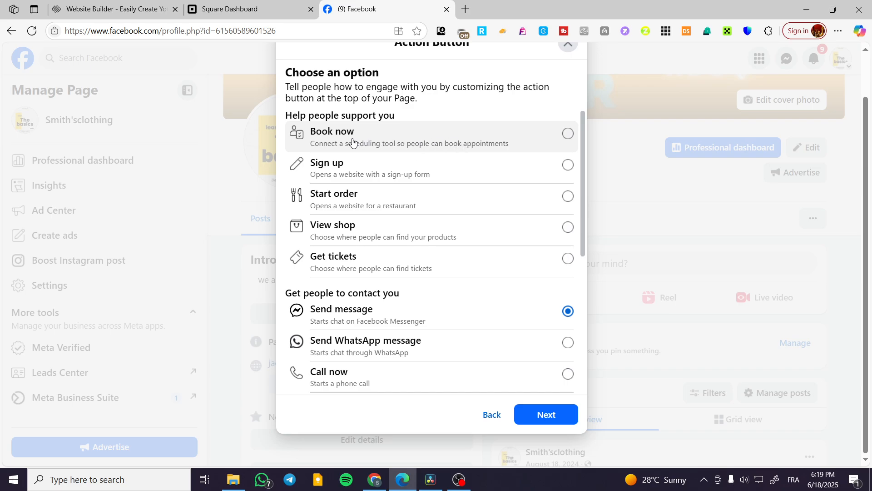
{"action": "left_click", "coordinate": [466, 138]}
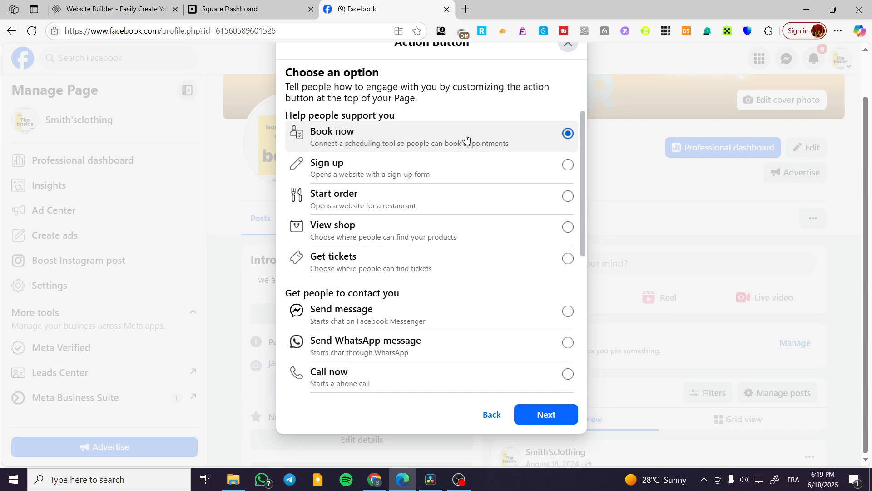
{"action": "left_click", "coordinate": [534, 415]}
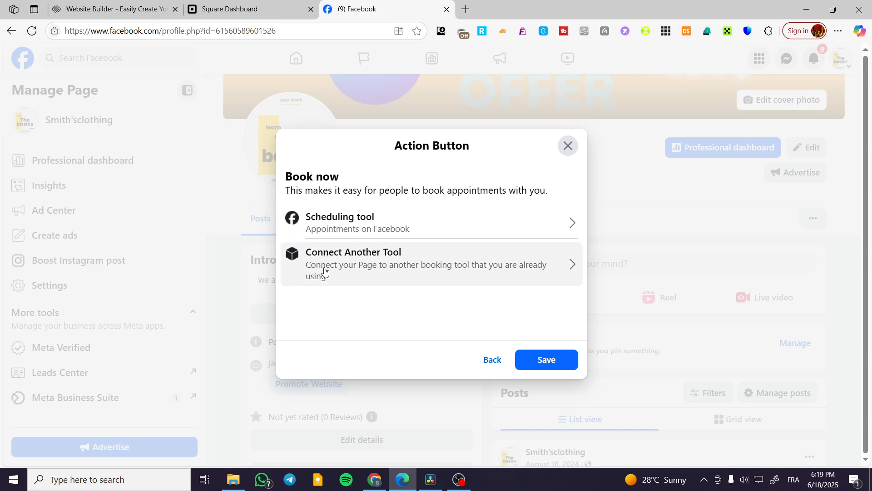
{"action": "left_click", "coordinate": [458, 256]}
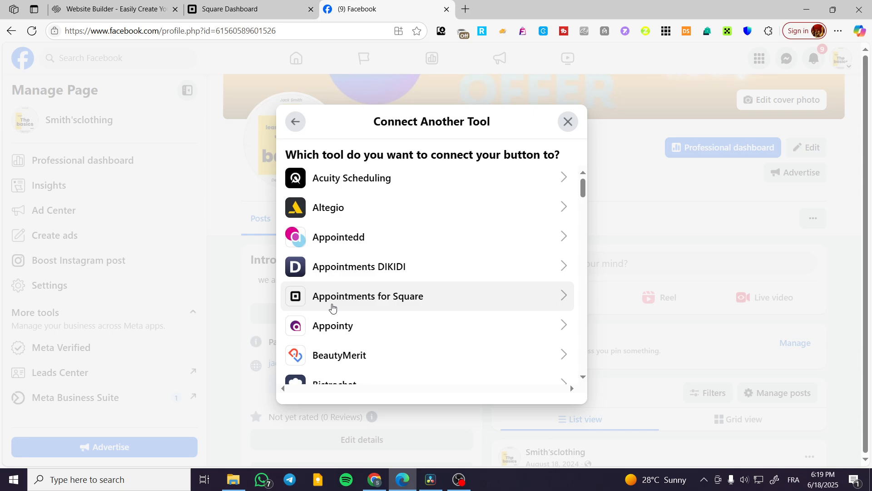
{"action": "left_click", "coordinate": [446, 296]}
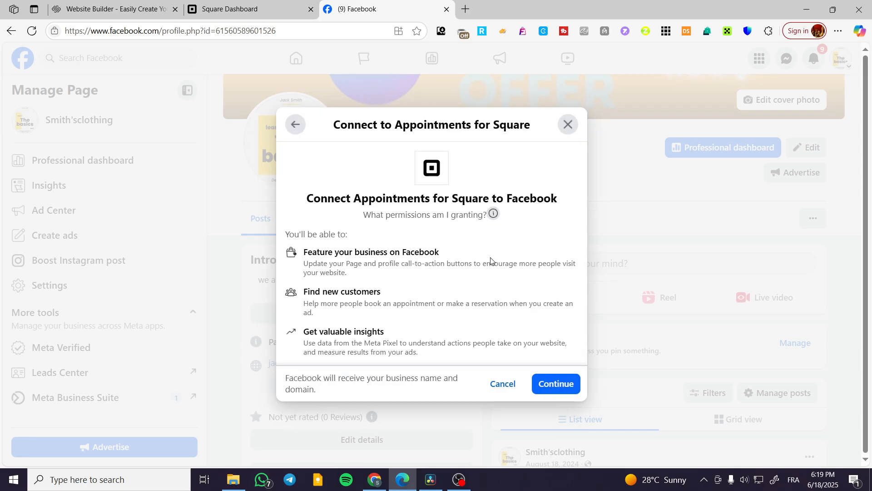
{"action": "left_click", "coordinate": [555, 383]}
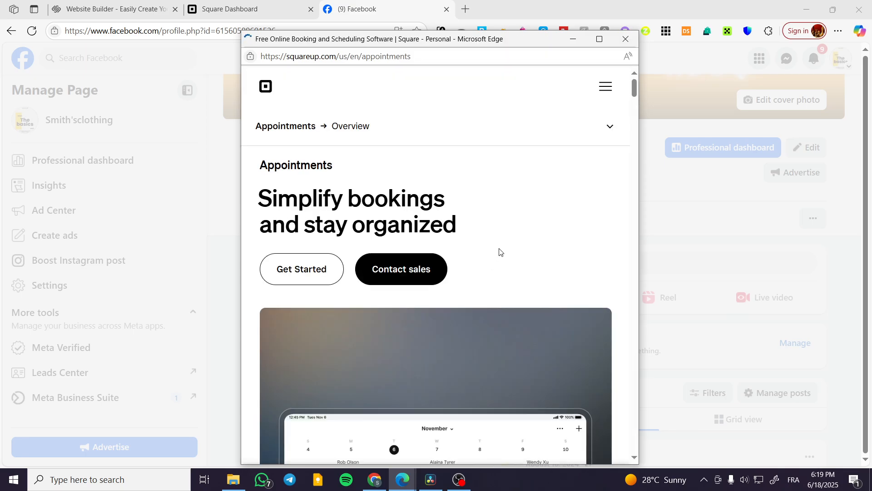
{"action": "scroll", "coordinate": [508, 240], "scroll_direction": "down", "scroll_amount": 8}
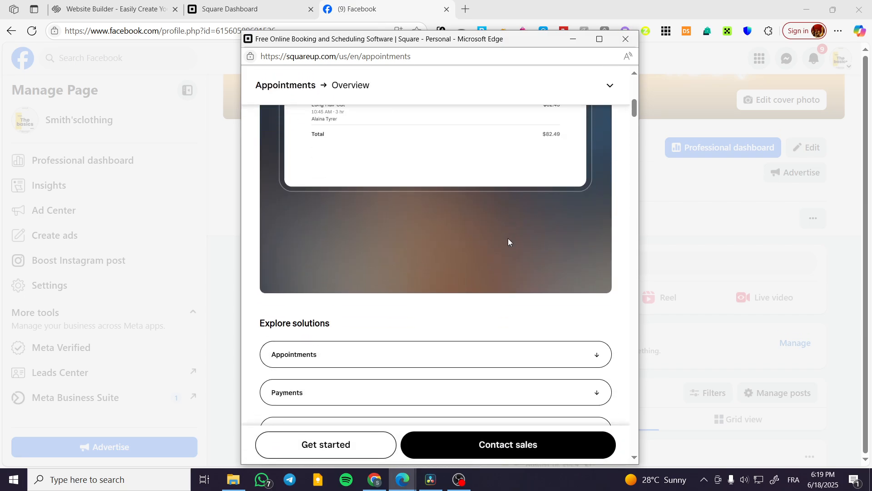
{"action": "scroll", "coordinate": [529, 277], "scroll_direction": "up", "scroll_amount": 10}
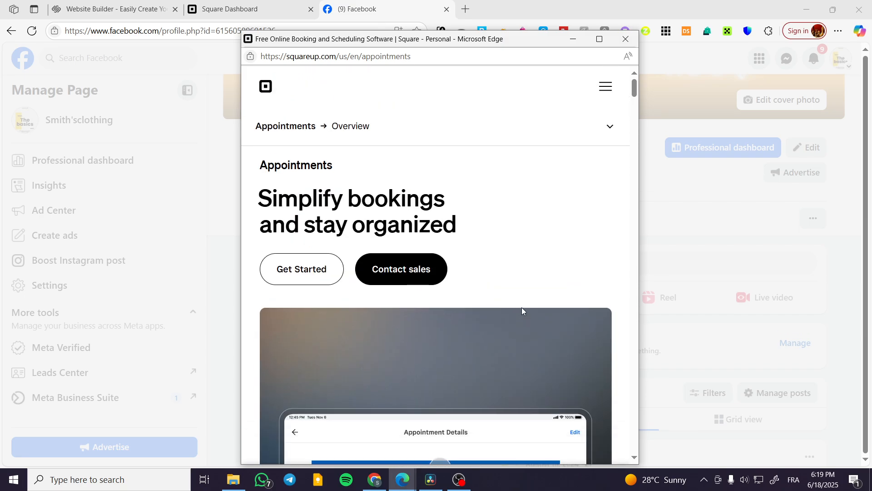
{"action": "left_click", "coordinate": [607, 90]}
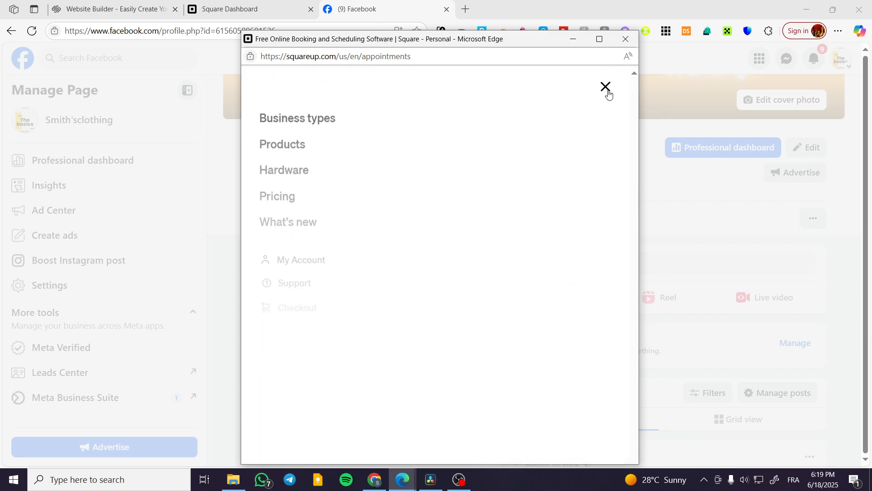
{"action": "left_click", "coordinate": [626, 40]}
Step: Switch to the Square Dashboard and sign out of the JackStore account
{"action": "left_click", "coordinate": [286, 7]}
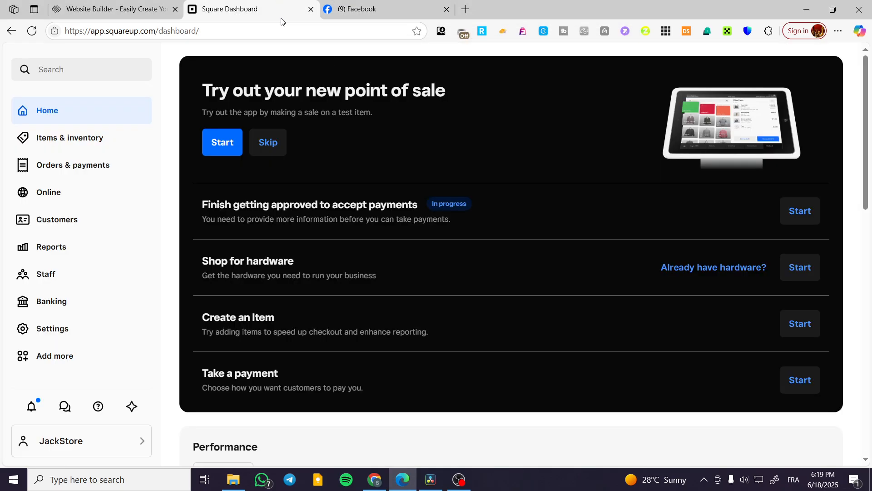
{"action": "scroll", "coordinate": [22, 253], "scroll_direction": "down", "scroll_amount": 8}
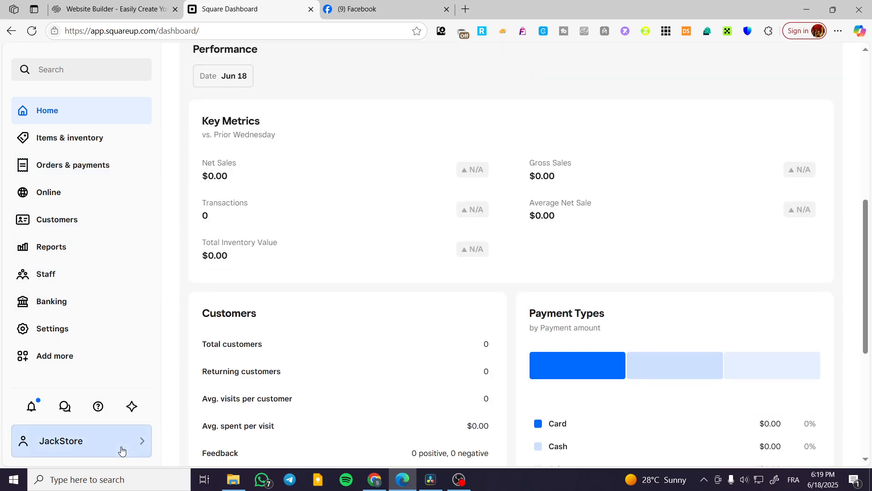
{"action": "left_click", "coordinate": [119, 442]}
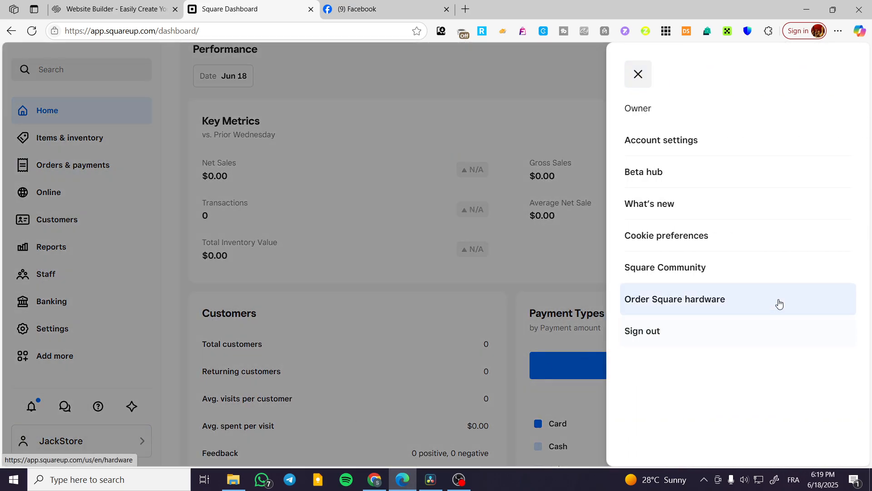
{"action": "left_click", "coordinate": [657, 328]}
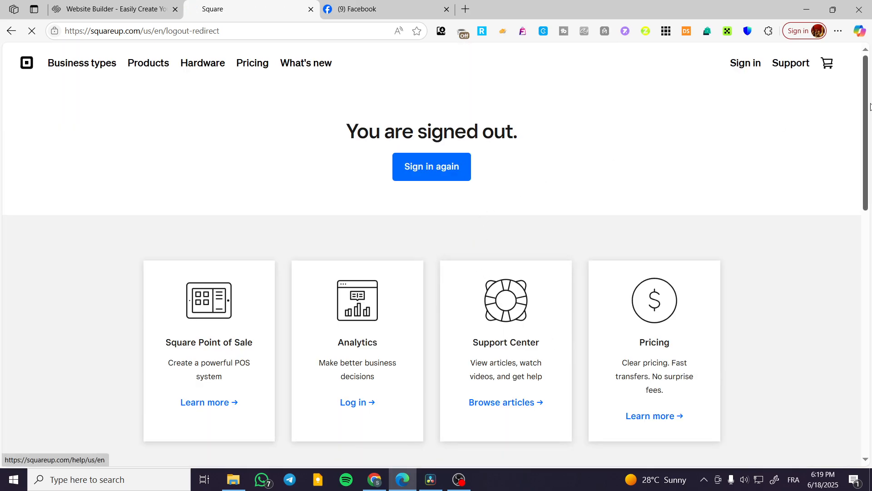
Step: Sign in to Square with the other account's saved e-mail and its account password
{"action": "left_click", "coordinate": [754, 63]}
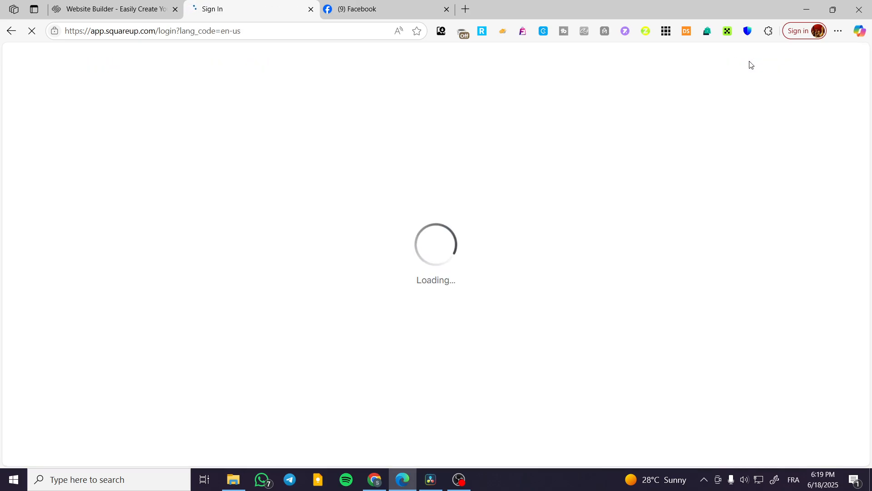
{"action": "left_click", "coordinate": [438, 228]}
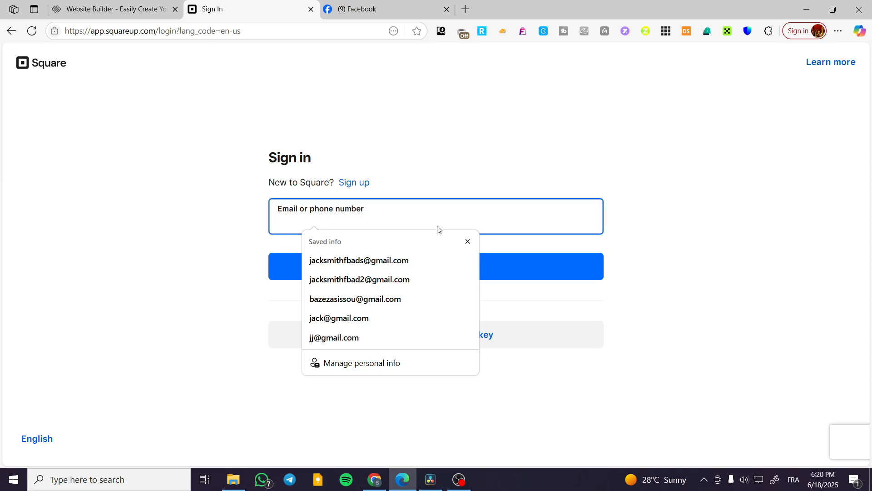
{"action": "left_click", "coordinate": [417, 262]}
{"action": "left_click", "coordinate": [410, 271]}
{"action": "left_click", "coordinate": [304, 293]}
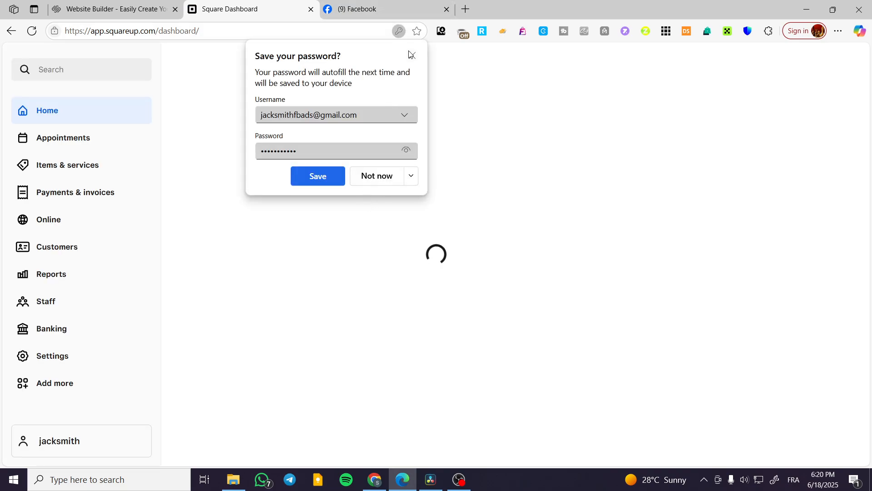
{"action": "left_click", "coordinate": [324, 185]}
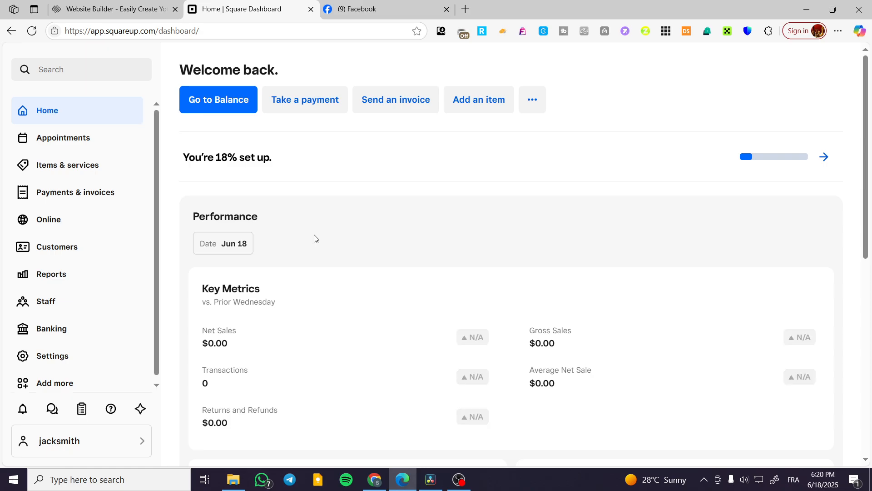
Step: Open the online booking channels in Square Appointments to check the booking site
{"action": "left_click", "coordinate": [73, 139]}
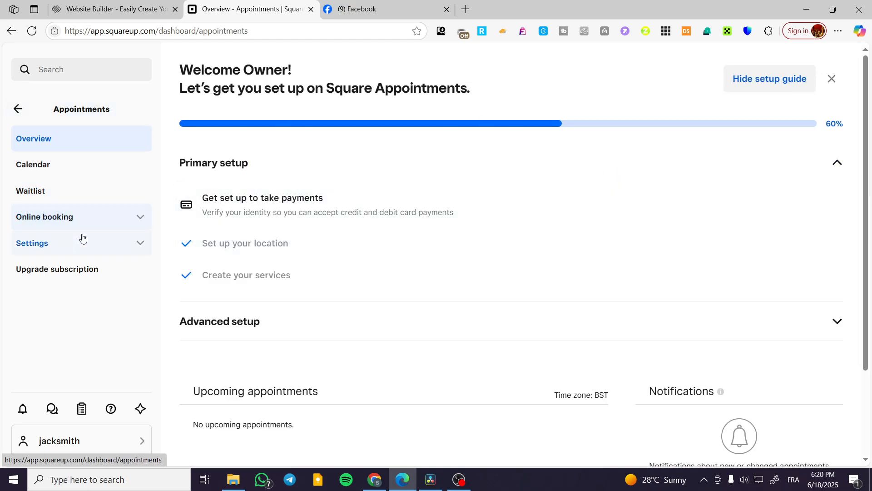
{"action": "left_click", "coordinate": [128, 221]}
{"action": "left_click", "coordinate": [97, 244]}
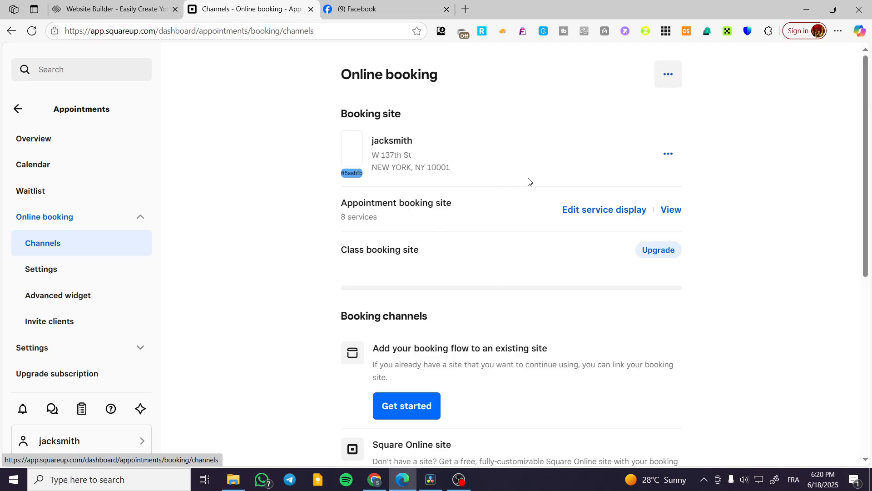
Step: Return to Facebook, select the Square business to connect to the Page, and accept the proposed linking settings
{"action": "left_click", "coordinate": [360, 8]}
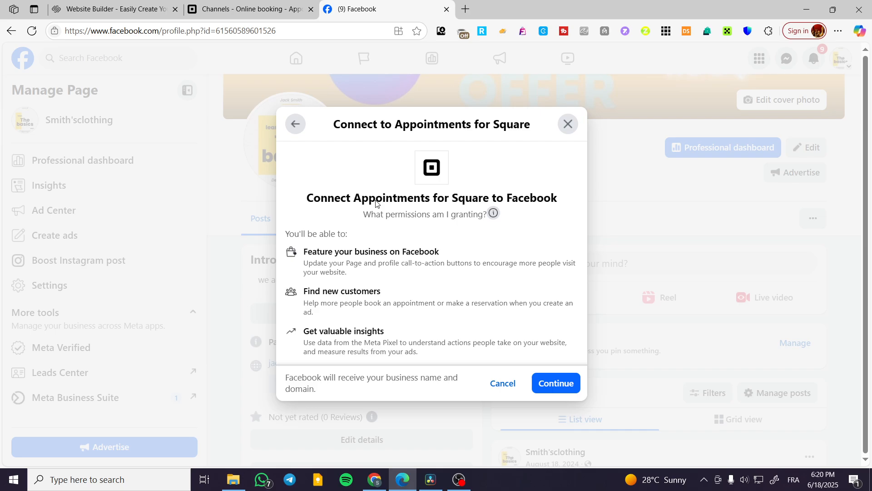
{"action": "left_click", "coordinate": [555, 384]}
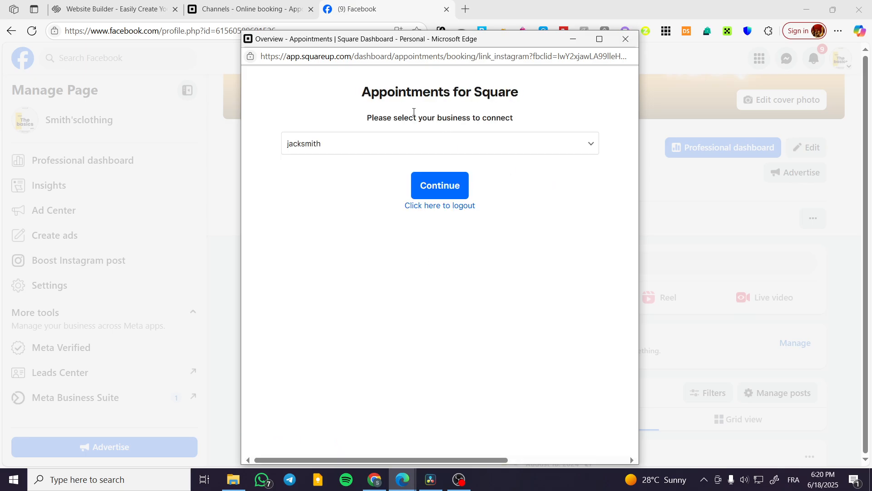
{"action": "left_click", "coordinate": [402, 146]}
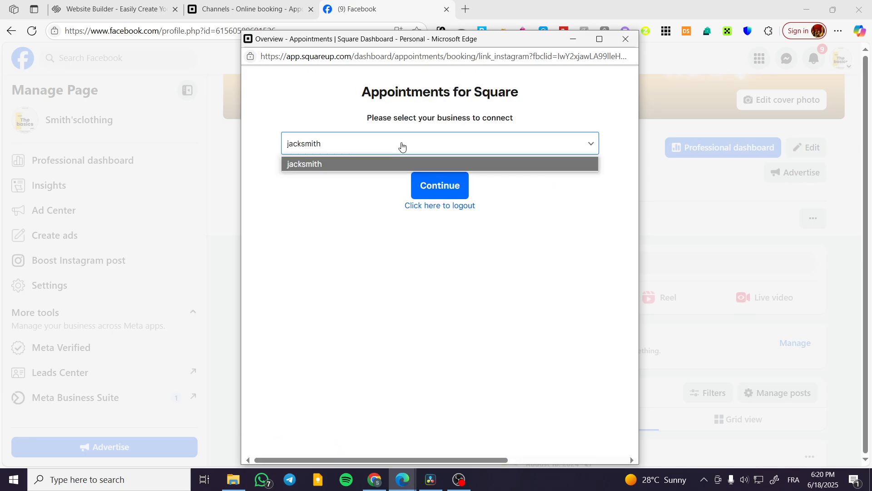
{"action": "left_click", "coordinate": [324, 165]}
{"action": "left_click", "coordinate": [459, 186]}
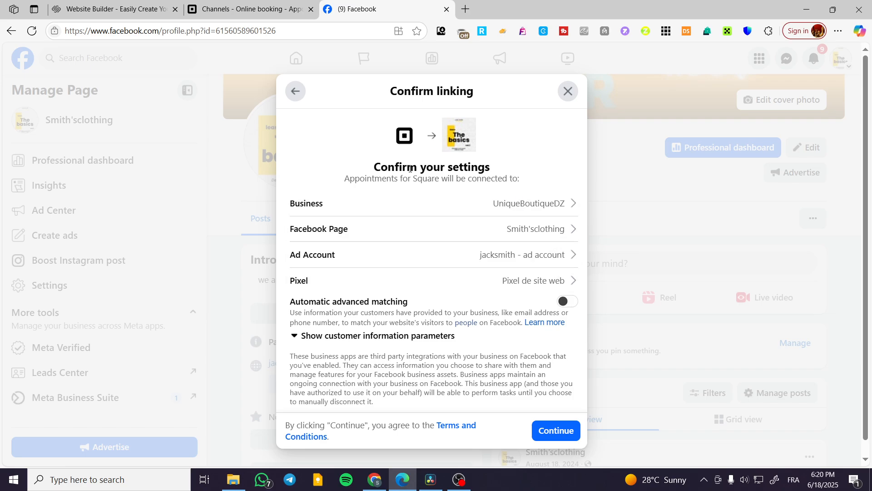
{"action": "left_click", "coordinate": [568, 435]}
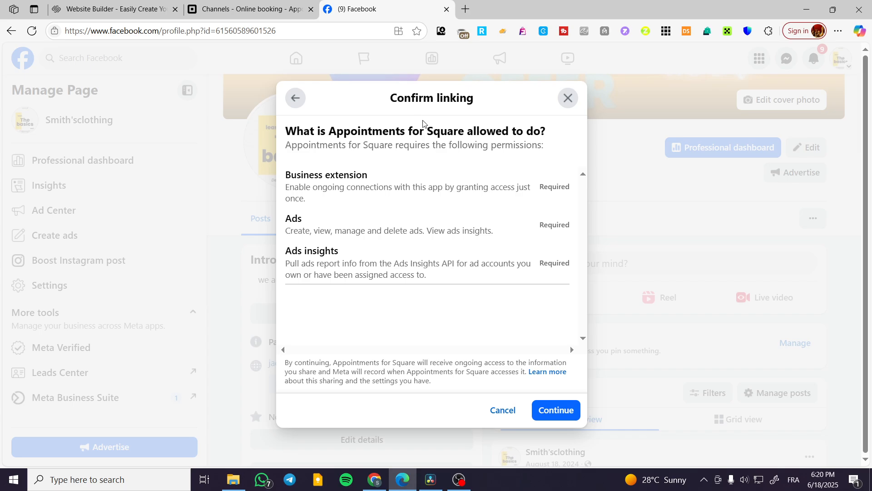
Step: Grant Appointments for Square the required permissions, finish linking it to the Facebook Page, and reload the Page
{"action": "left_click", "coordinate": [560, 408]}
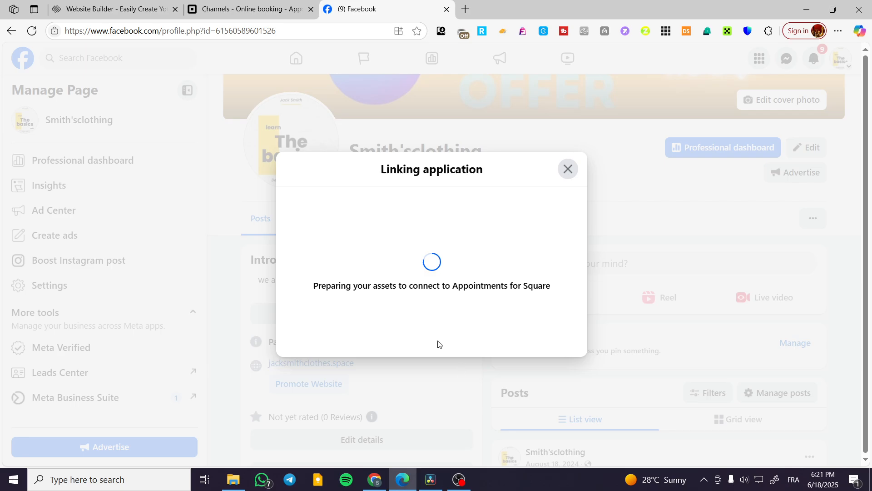
{"action": "left_click", "coordinate": [248, 9]}
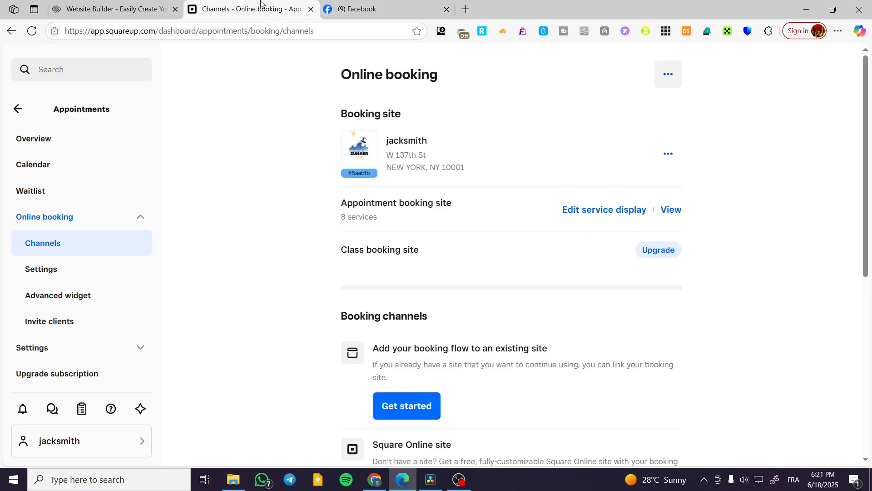
{"action": "left_click", "coordinate": [376, 6]}
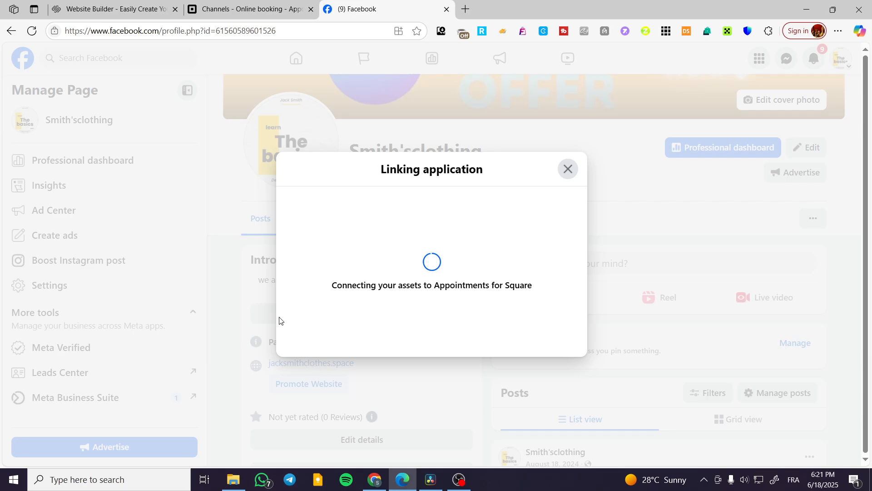
{"action": "left_click", "coordinate": [272, 3]}
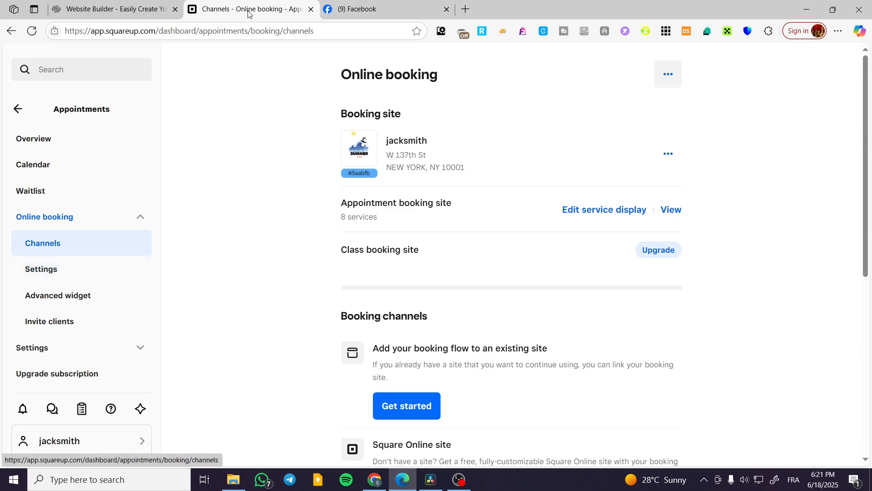
{"action": "left_click", "coordinate": [374, 3]}
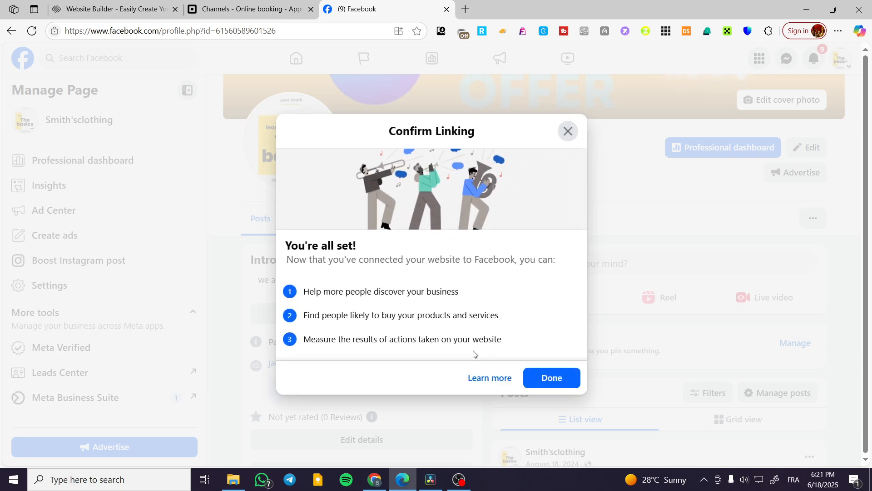
{"action": "left_click", "coordinate": [564, 377]}
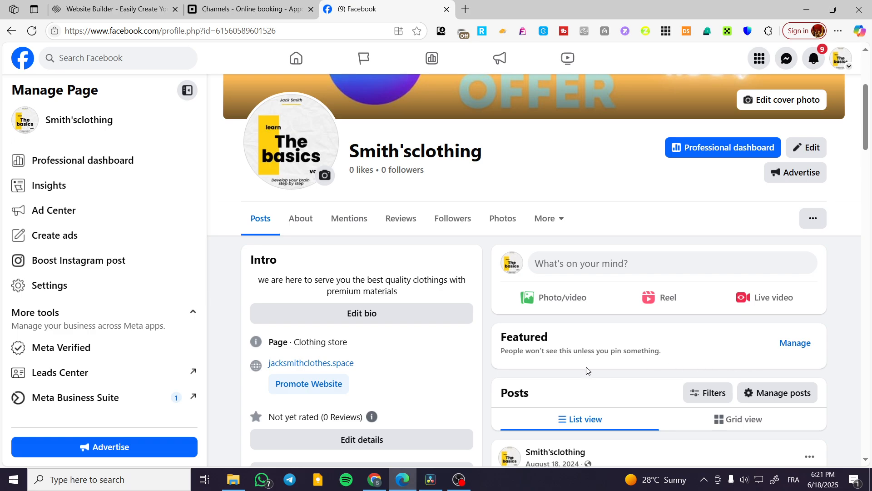
{"action": "left_click", "coordinate": [30, 32]}
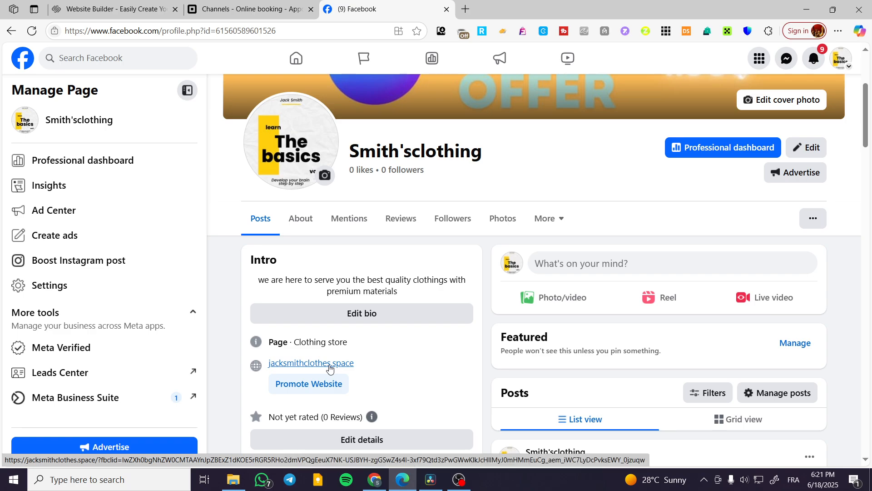
Step: Open the website linked in the Page's Intro section to check it, and close it again
{"action": "left_click", "coordinate": [300, 366]}
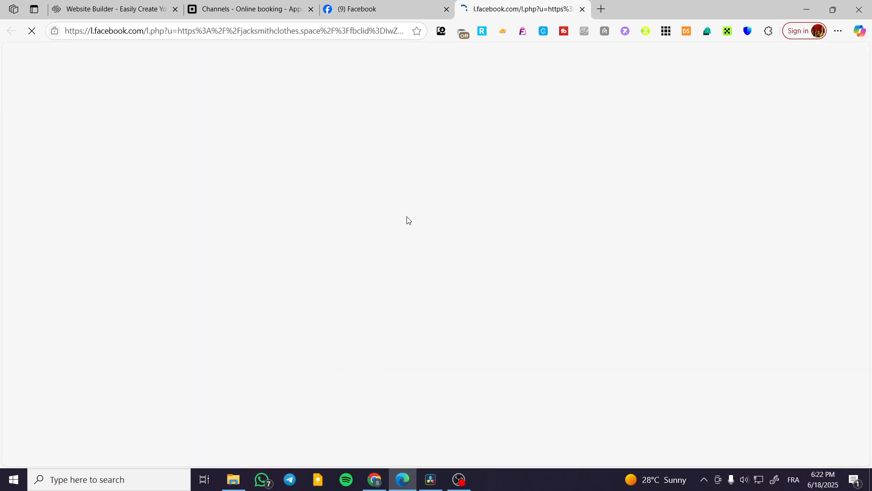
{"action": "left_click", "coordinate": [413, 10]}
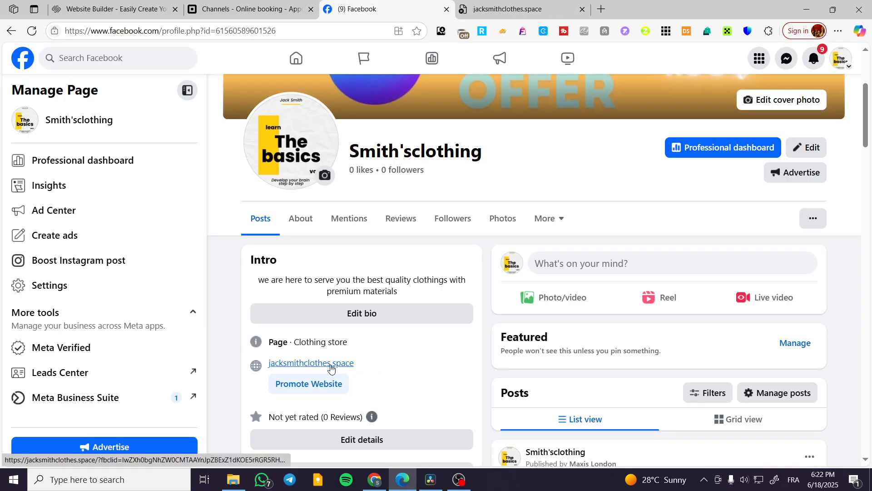
{"action": "left_click", "coordinate": [539, 5]}
{"action": "left_click", "coordinate": [582, 10]}
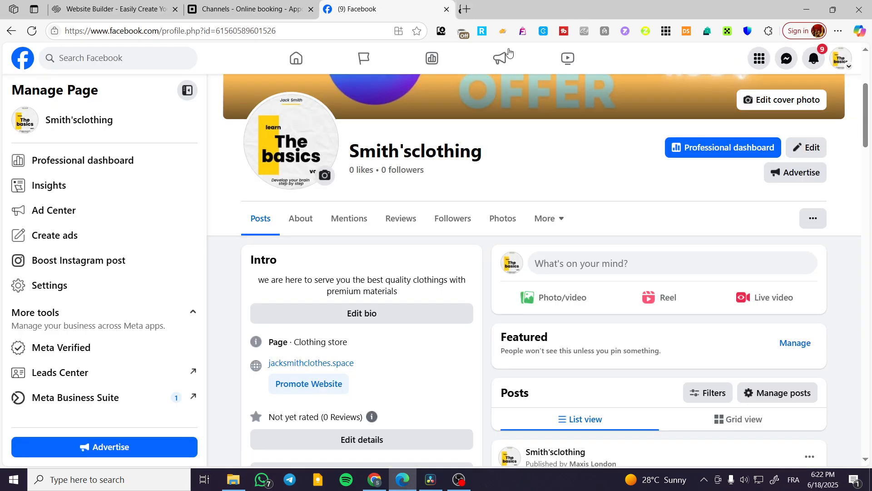
Step: Check the Page's Book Now action button settings and close them without making changes
{"action": "left_click", "coordinate": [815, 221]}
{"action": "left_click", "coordinate": [730, 293]}
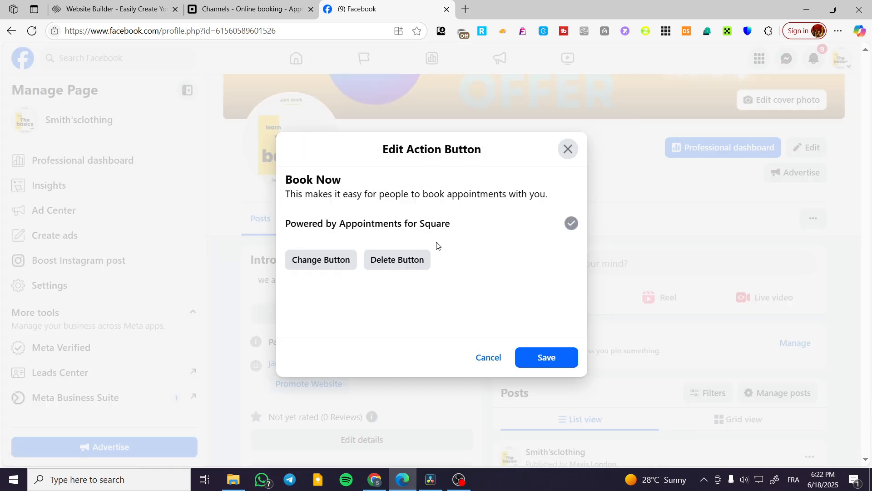
{"action": "left_click", "coordinate": [567, 148]}
{"action": "scroll", "coordinate": [374, 366], "scroll_direction": "down", "scroll_amount": 3}
{"action": "scroll", "coordinate": [367, 354], "scroll_direction": "up", "scroll_amount": 3}
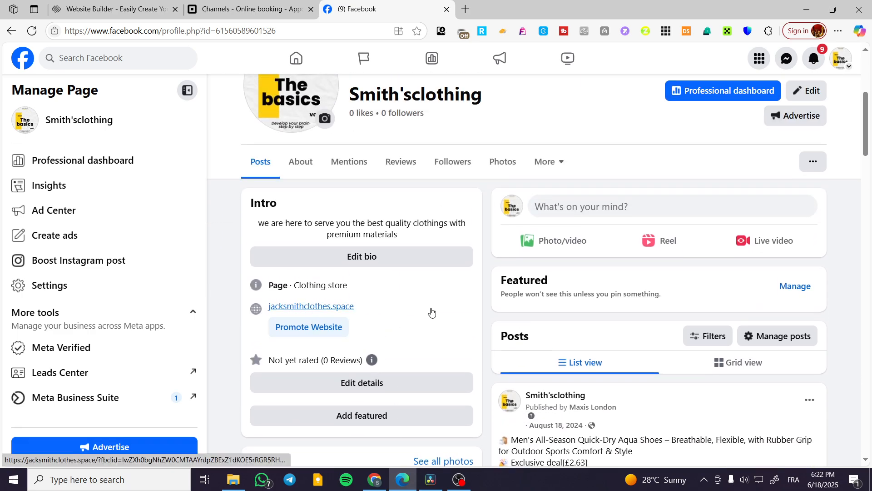
{"action": "scroll", "coordinate": [431, 312], "scroll_direction": "down", "scroll_amount": 5}
{"action": "scroll", "coordinate": [379, 296], "scroll_direction": "up", "scroll_amount": 5}
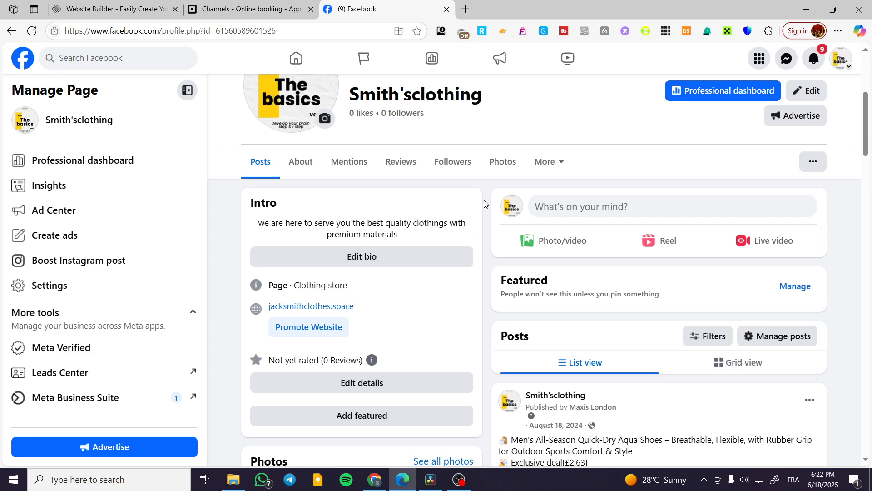
{"action": "scroll", "coordinate": [533, 278], "scroll_direction": "down", "scroll_amount": 15}
{"action": "scroll", "coordinate": [533, 278], "scroll_direction": "up", "scroll_amount": 15}
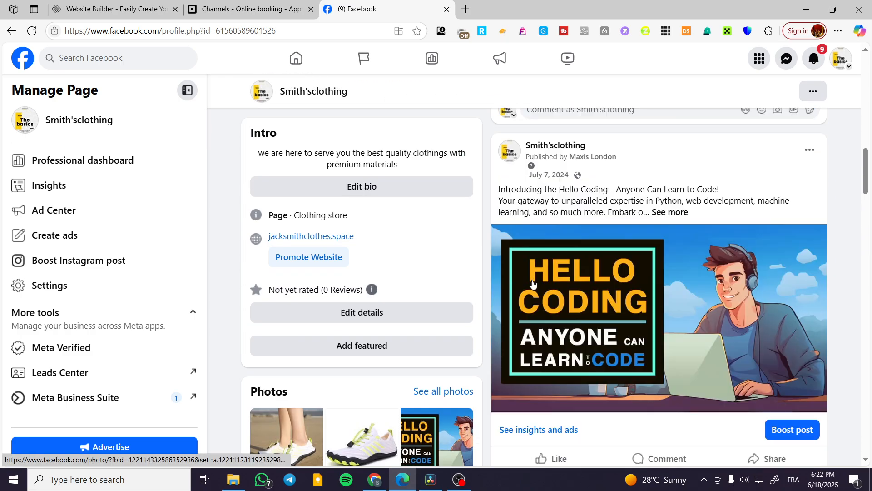